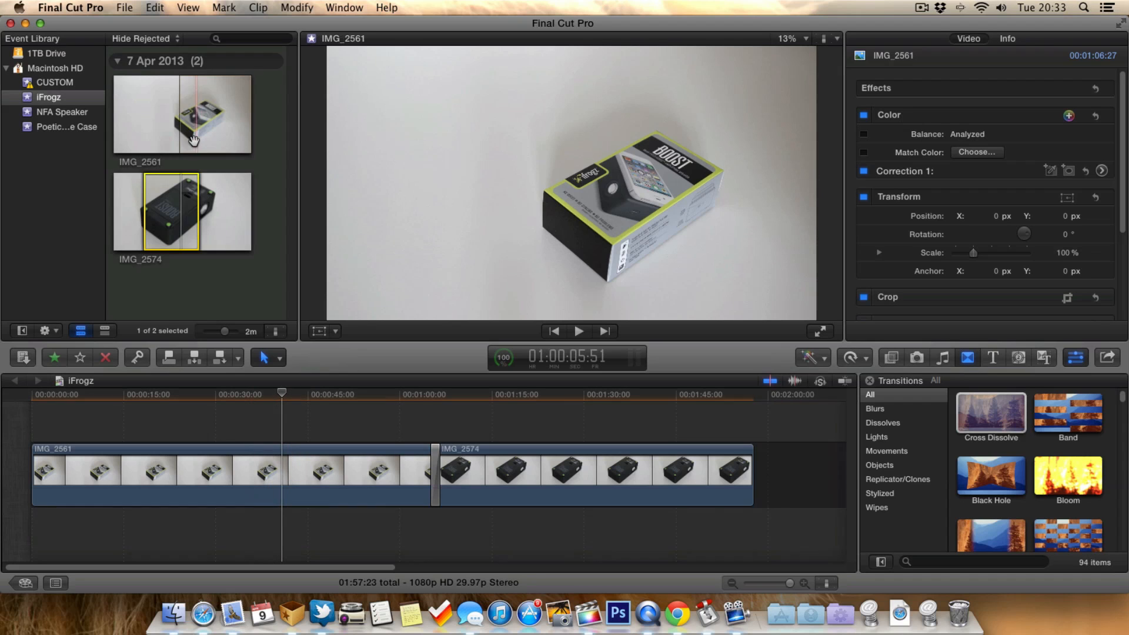
- Duplicate the iFrogz project on Macintosh HD from the Project Library, using the Duplicate Project Only option
{"action": "key", "text": "super+1"}
{"action": "left_click", "coordinate": [239, 422]}
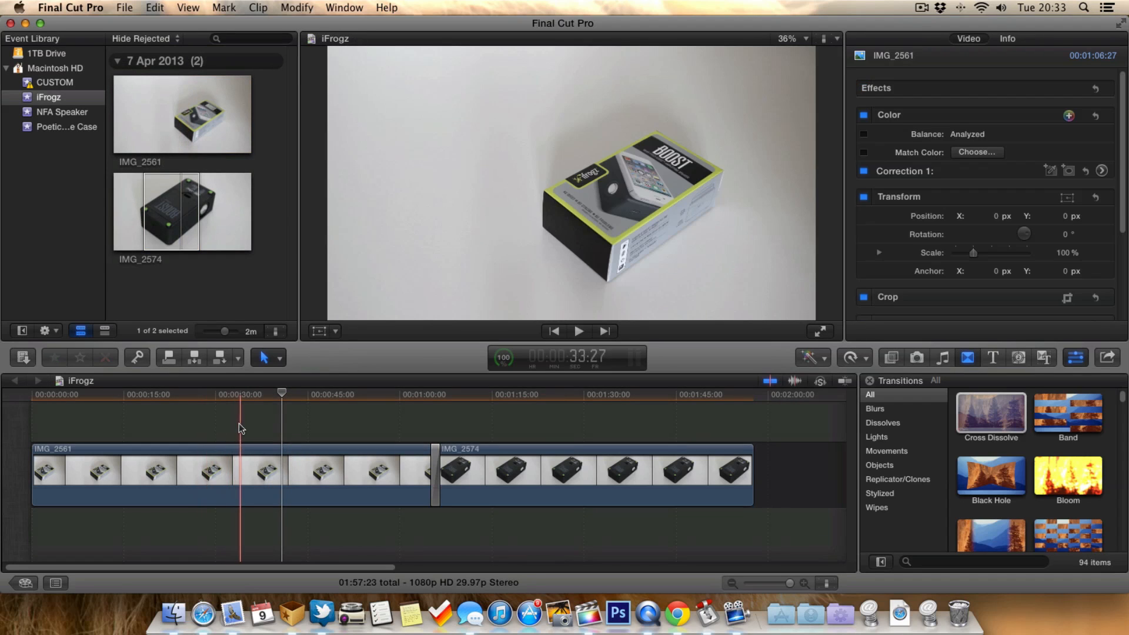
{"action": "left_click", "coordinate": [30, 587]}
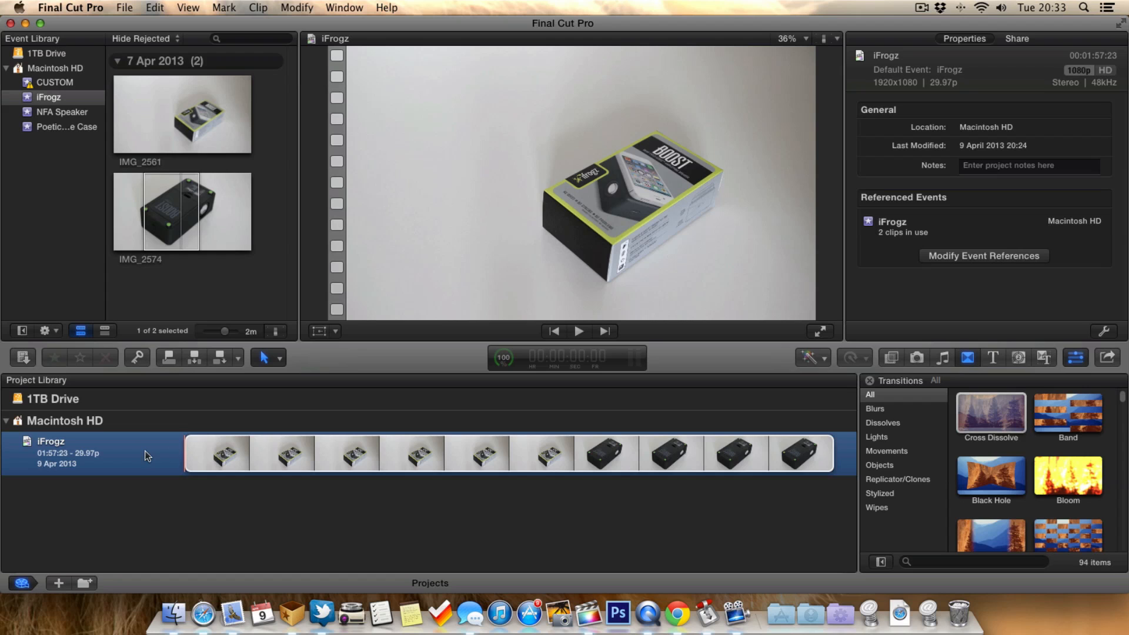
{"action": "right_click", "coordinate": [141, 451]}
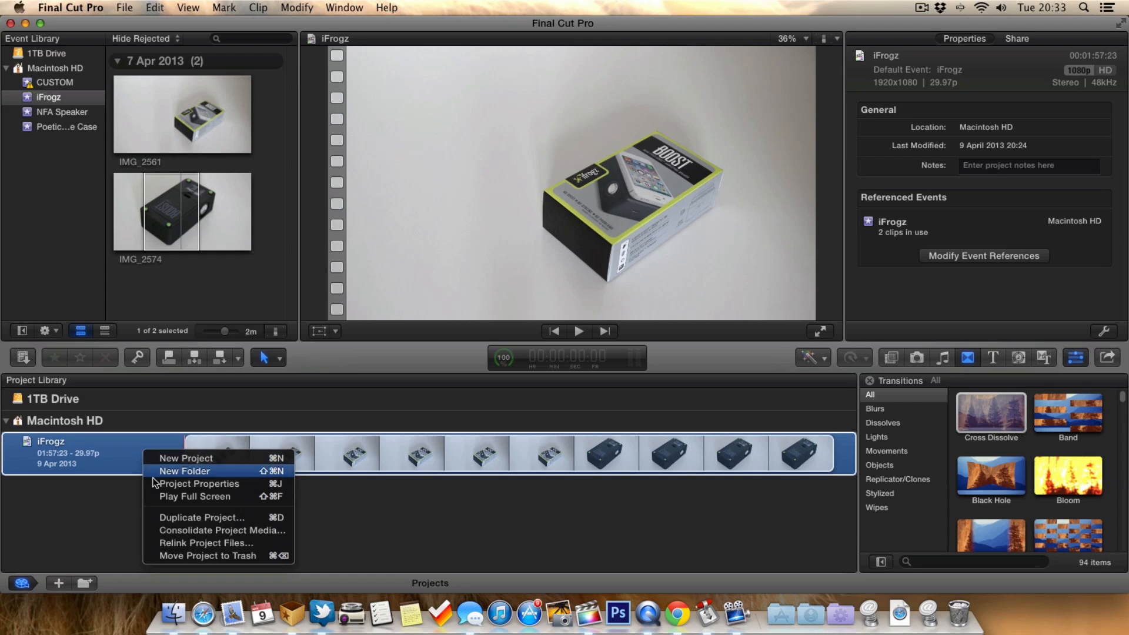
{"action": "left_click", "coordinate": [168, 517]}
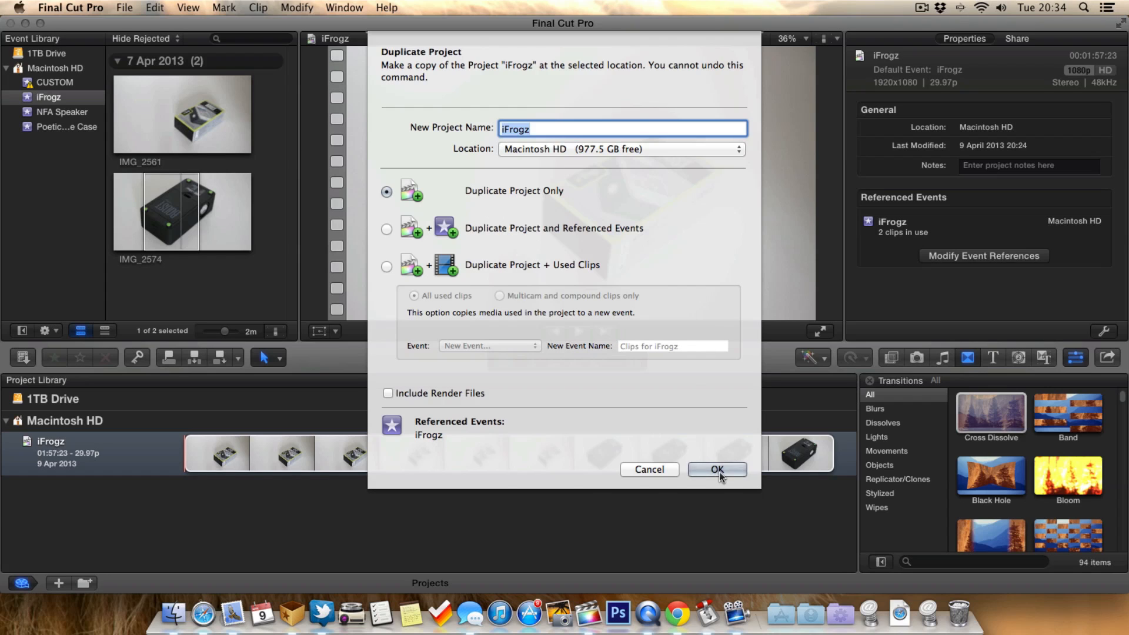
{"action": "left_click", "coordinate": [717, 469]}
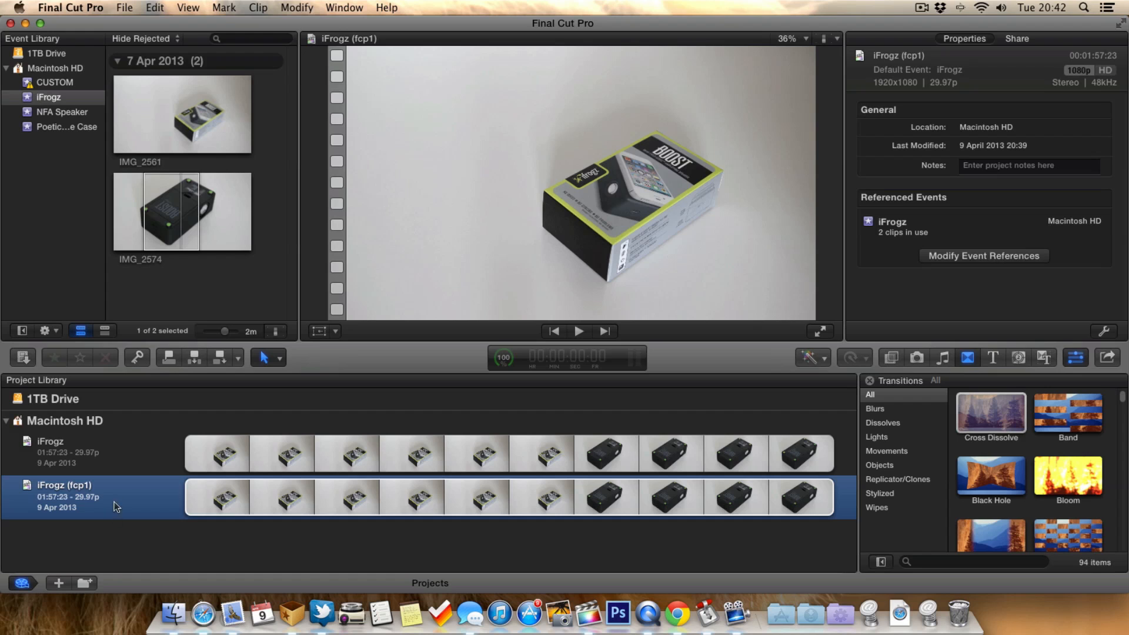
- View the timeline of the original iFrogz project and return to the Project Library
{"action": "double_click", "coordinate": [125, 449]}
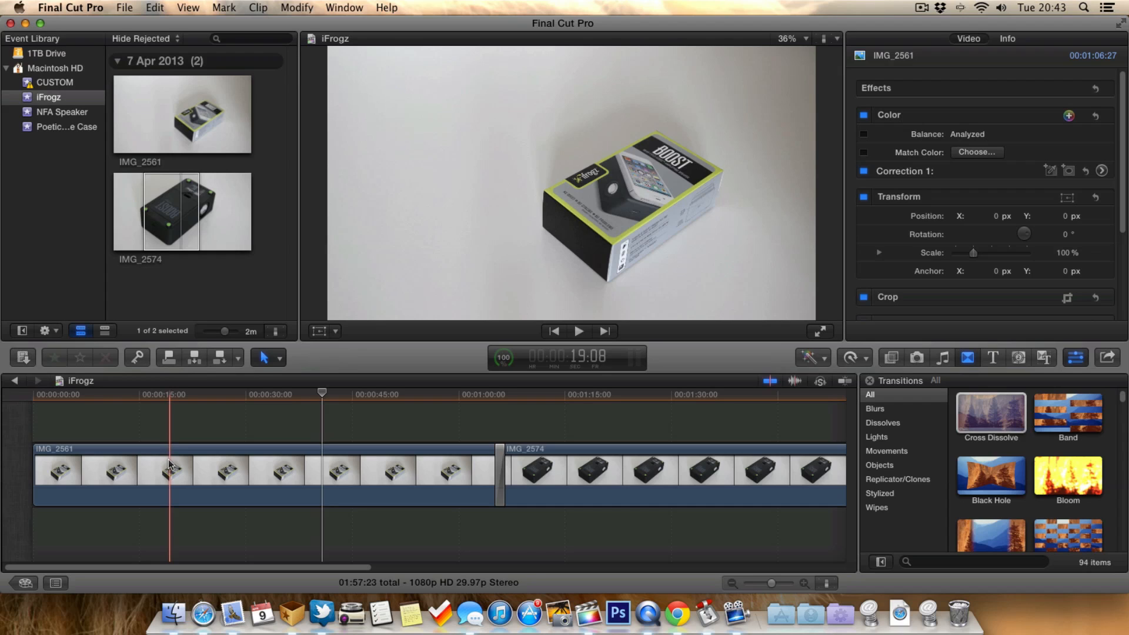
{"action": "left_click", "coordinate": [25, 583]}
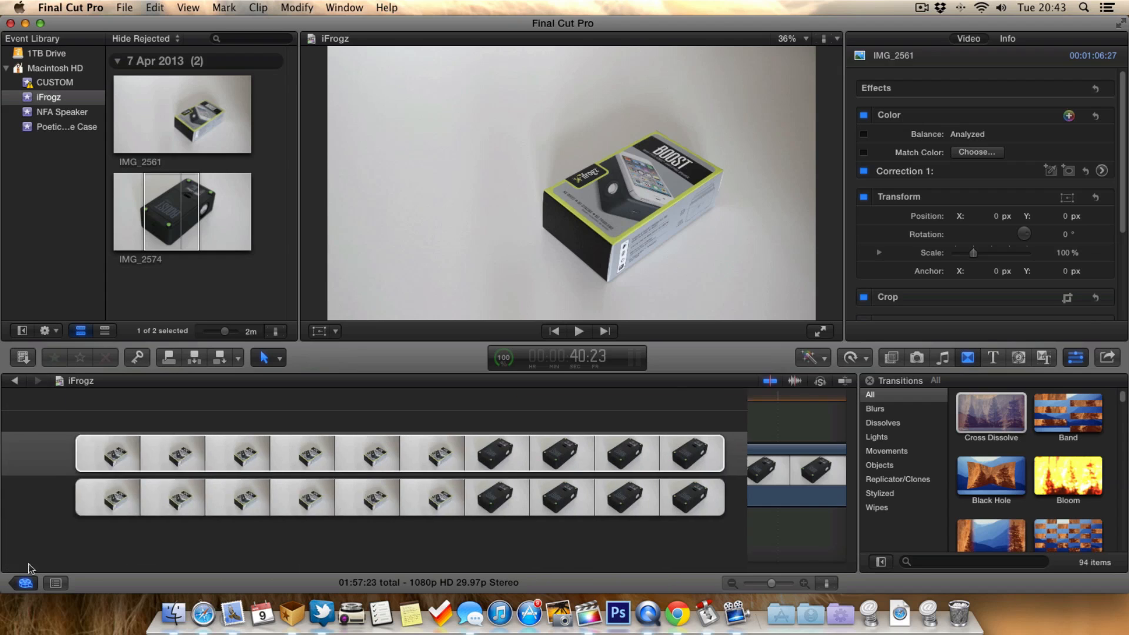
- In the iFrogz (fcp1) timeline, split the first two IMG_2561 clips near their middles and add the default transition at the second clip's cut
{"action": "double_click", "coordinate": [115, 493]}
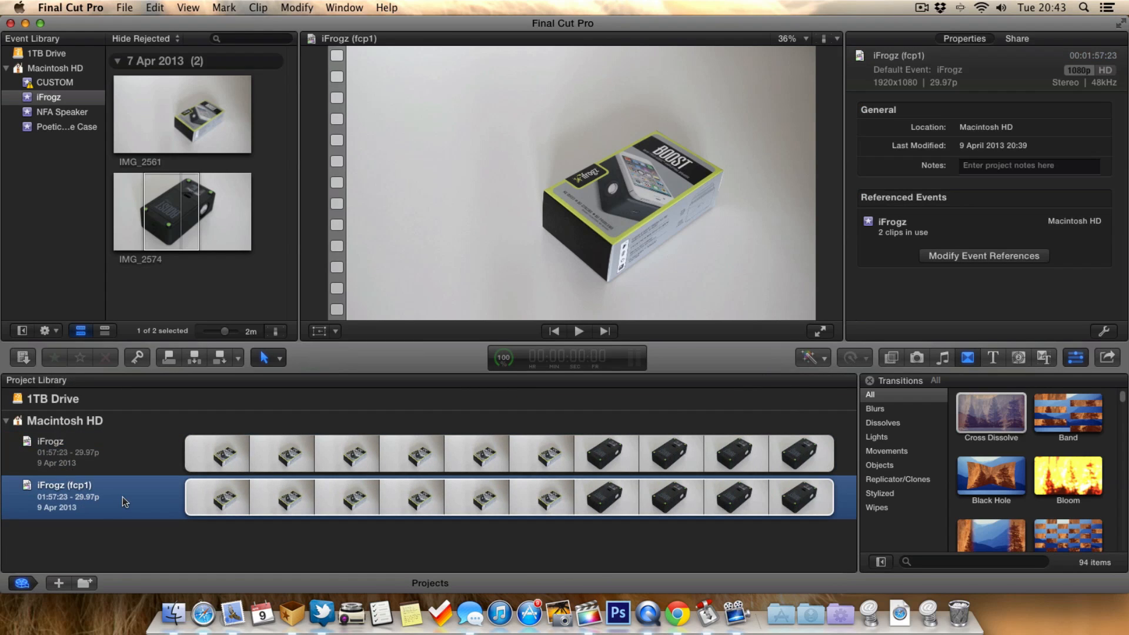
{"action": "left_click", "coordinate": [162, 452]}
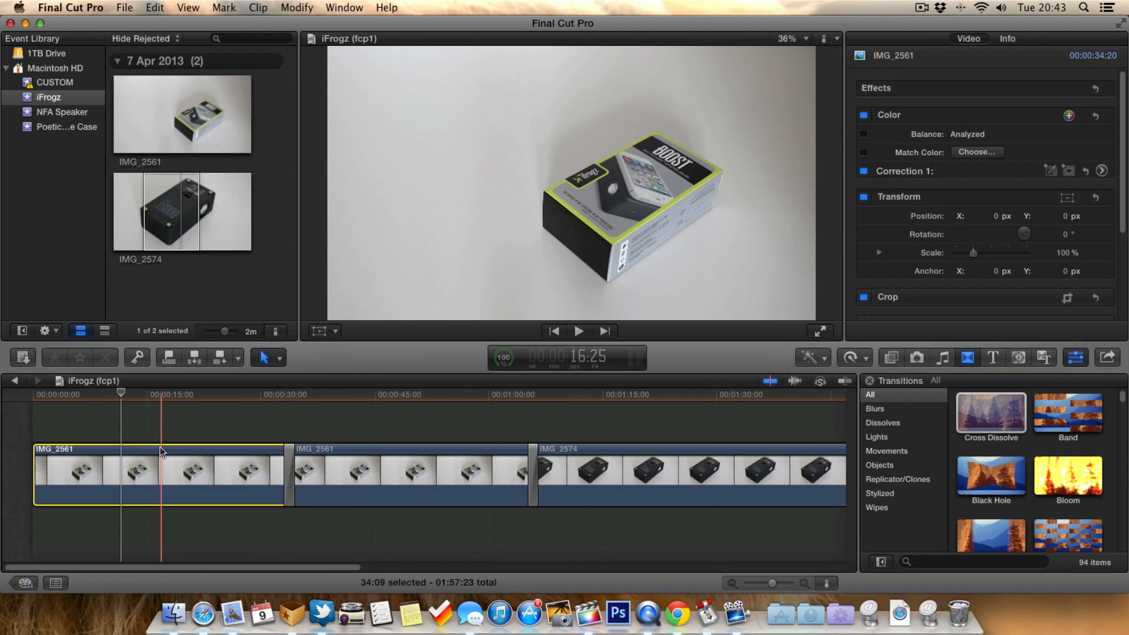
{"action": "key", "text": "super+b"}
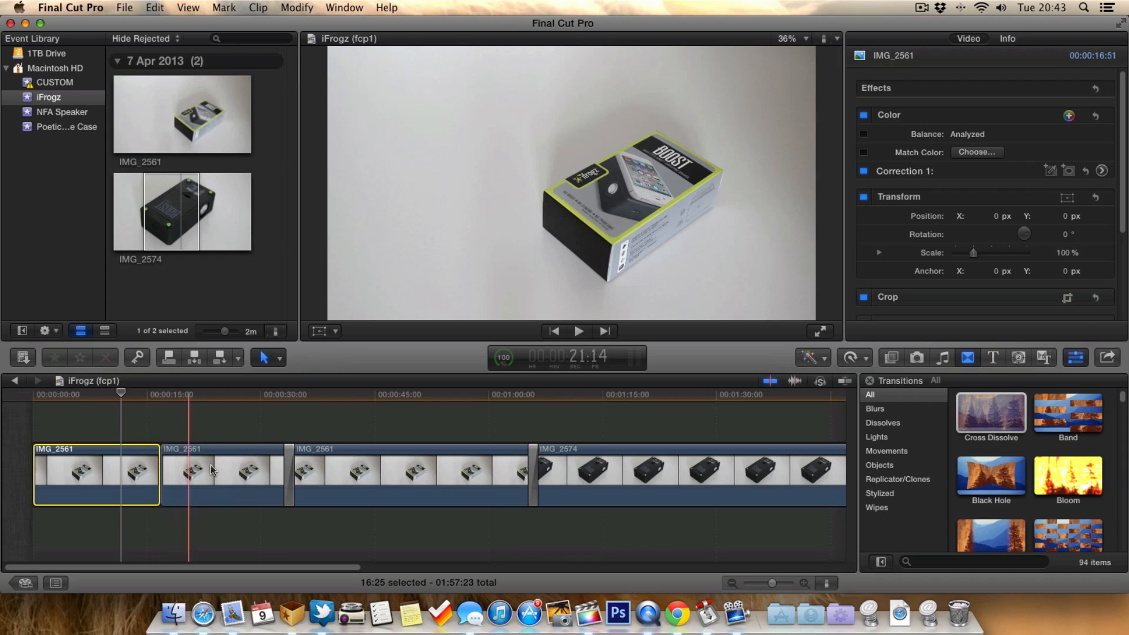
{"action": "left_click", "coordinate": [413, 471]}
{"action": "key", "text": "super+b"}
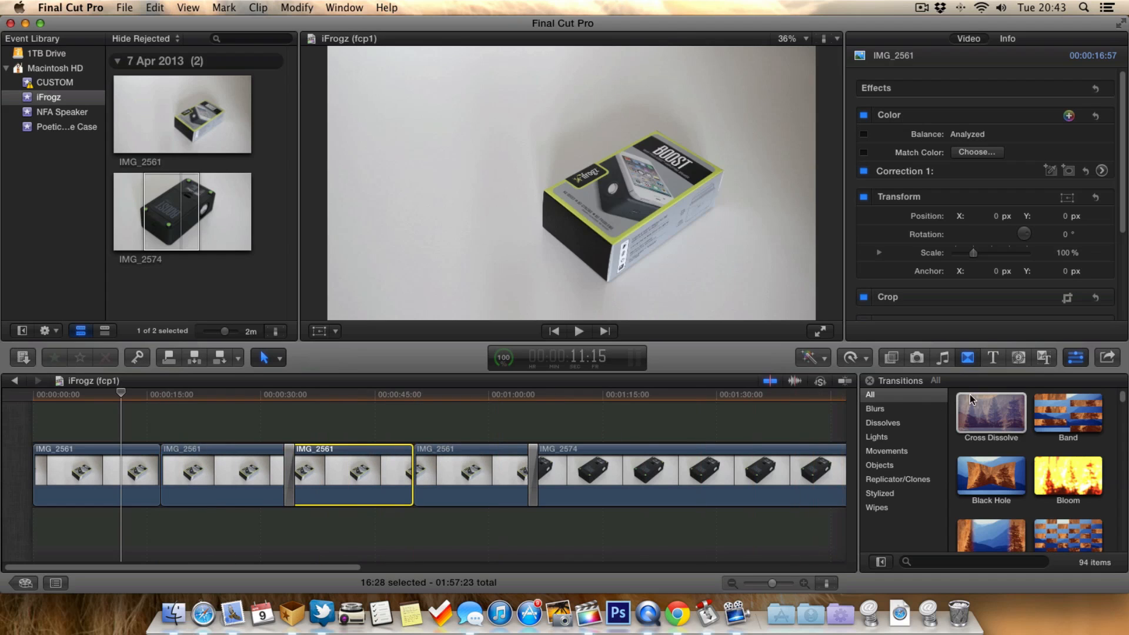
{"action": "key", "text": "super+t"}
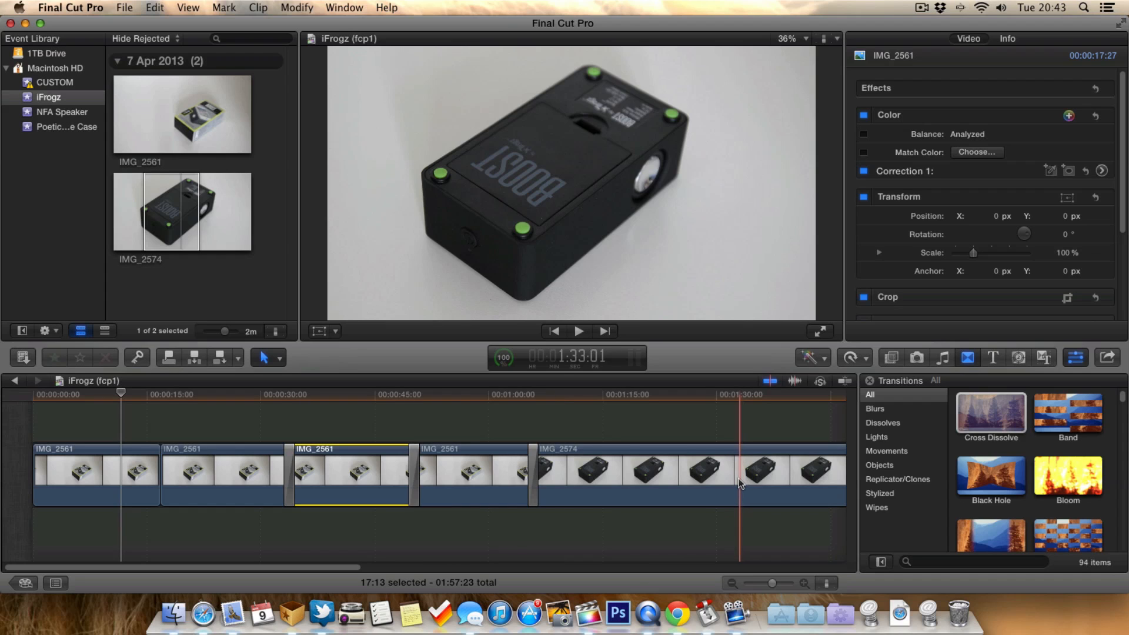
- Check the original iFrogz project's timeline for changes and return to the Project Library
{"action": "left_click", "coordinate": [24, 584]}
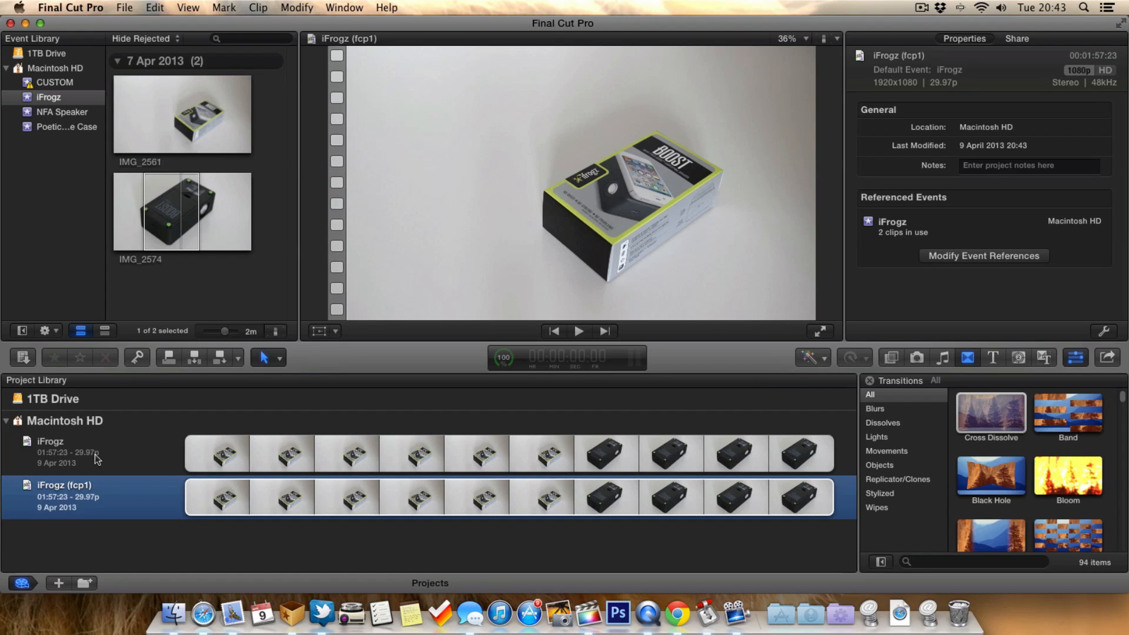
{"action": "double_click", "coordinate": [129, 454]}
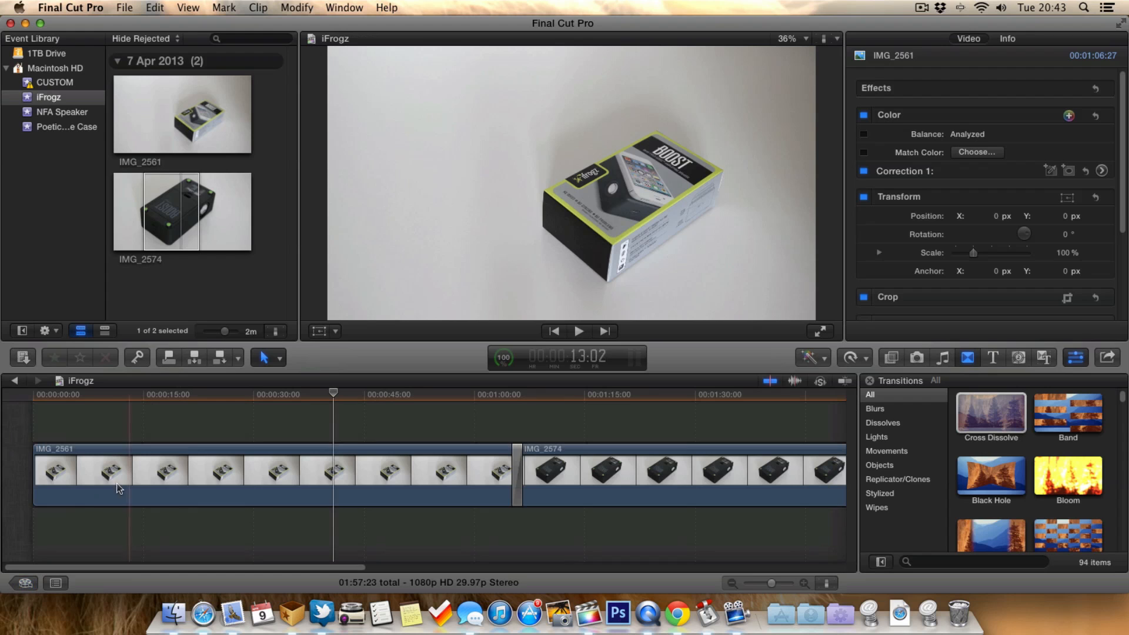
{"action": "left_click", "coordinate": [22, 582]}
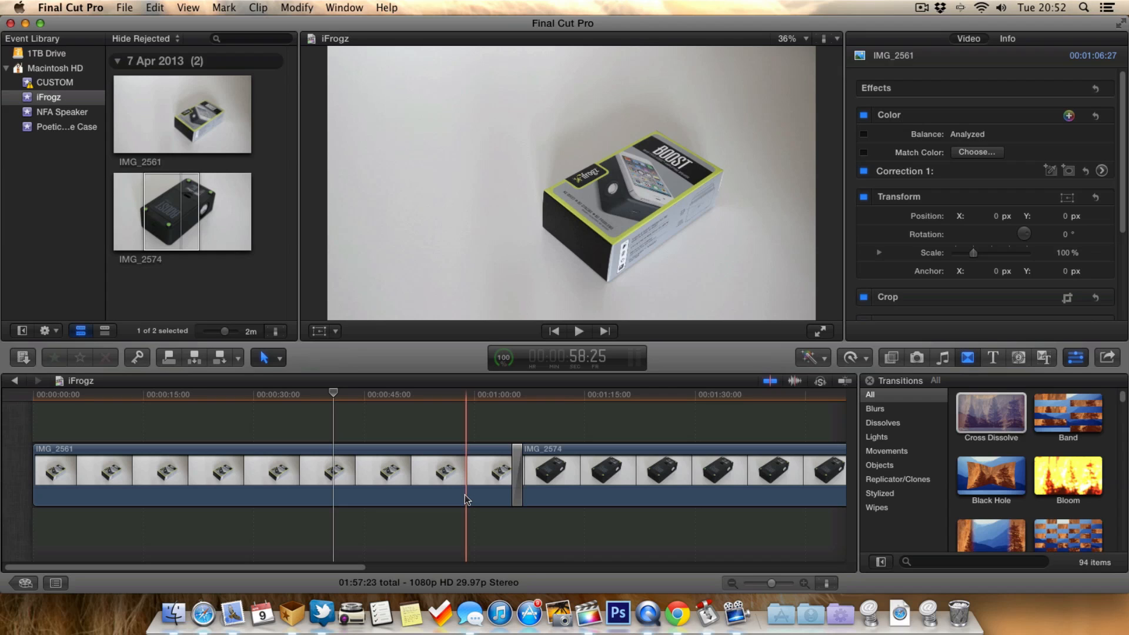
{"action": "left_click", "coordinate": [21, 583]}
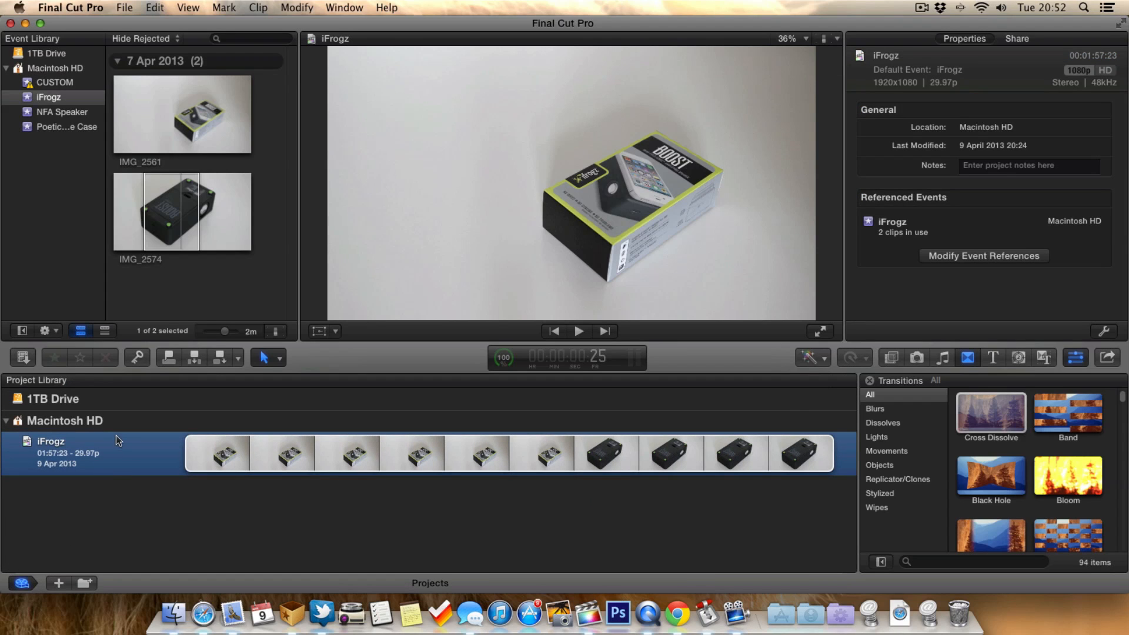
- Duplicate the iFrogz project with its referenced events to the 1TB Drive, keeping the name iFrogz
{"action": "right_click", "coordinate": [154, 450]}
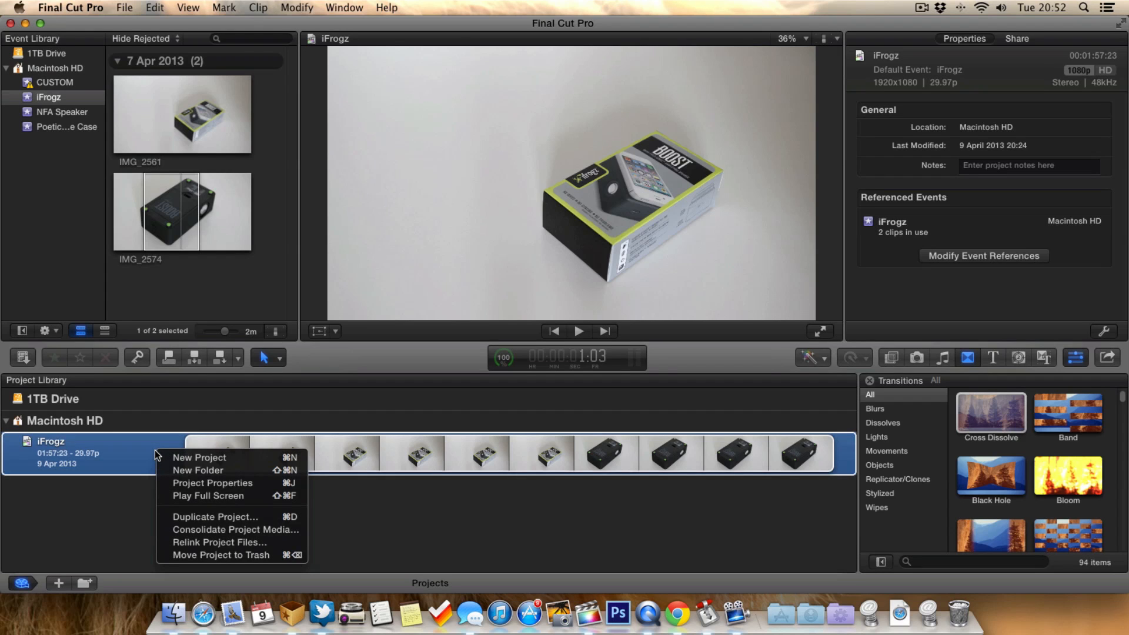
{"action": "left_click", "coordinate": [190, 516]}
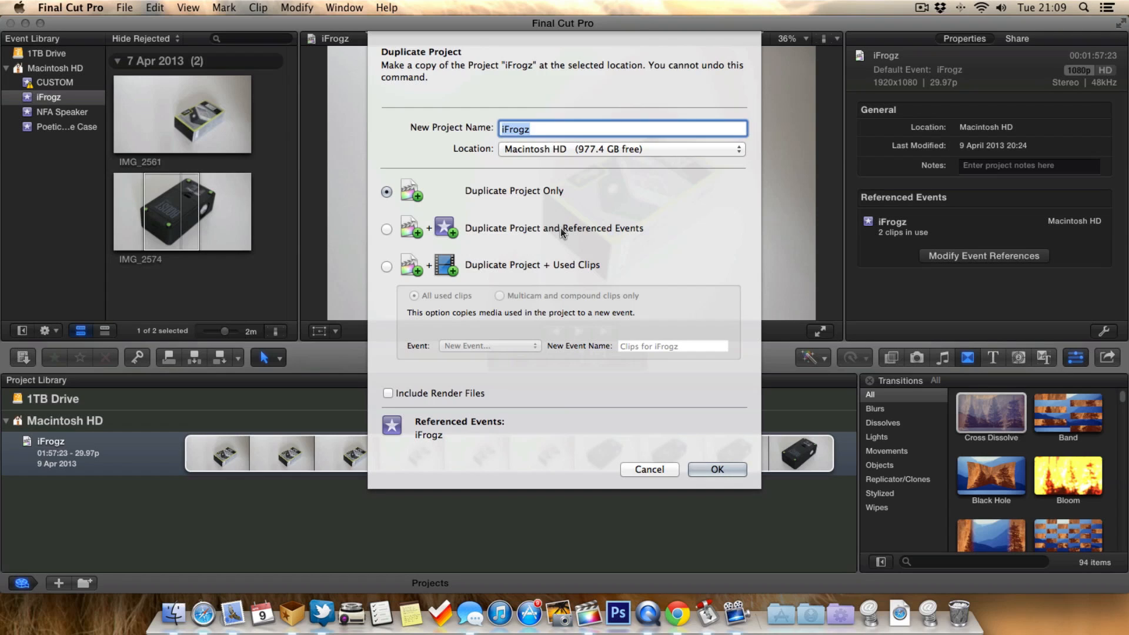
{"action": "left_click", "coordinate": [510, 233]}
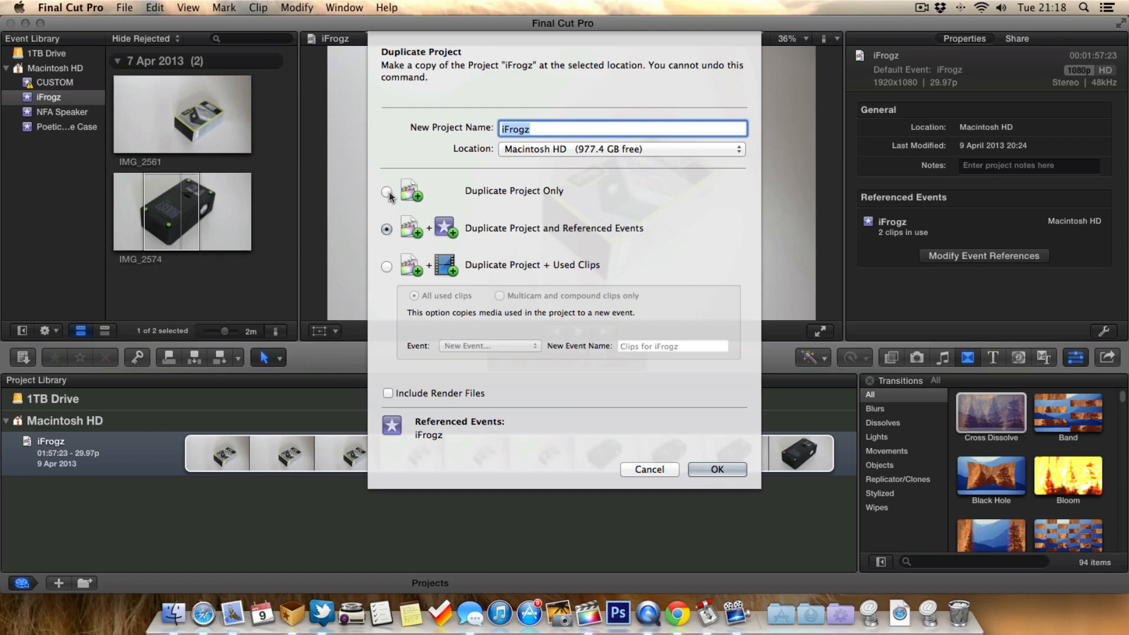
{"action": "left_click", "coordinate": [497, 194]}
{"action": "left_click", "coordinate": [386, 229]}
{"action": "left_click", "coordinate": [547, 130]}
{"action": "left_click", "coordinate": [584, 150]}
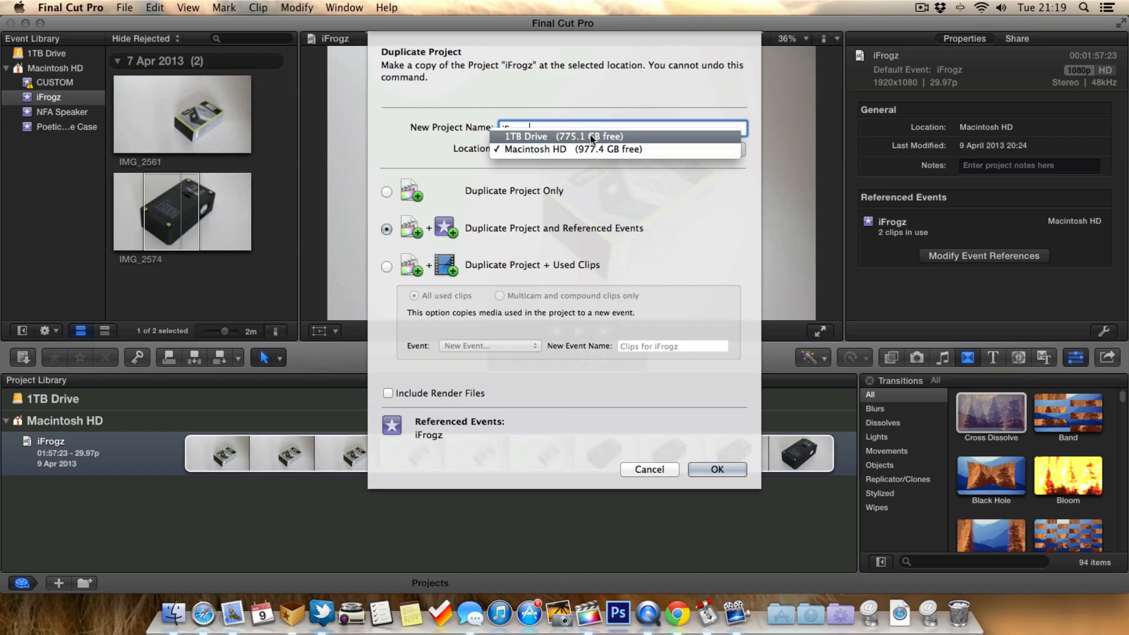
{"action": "left_click", "coordinate": [591, 136]}
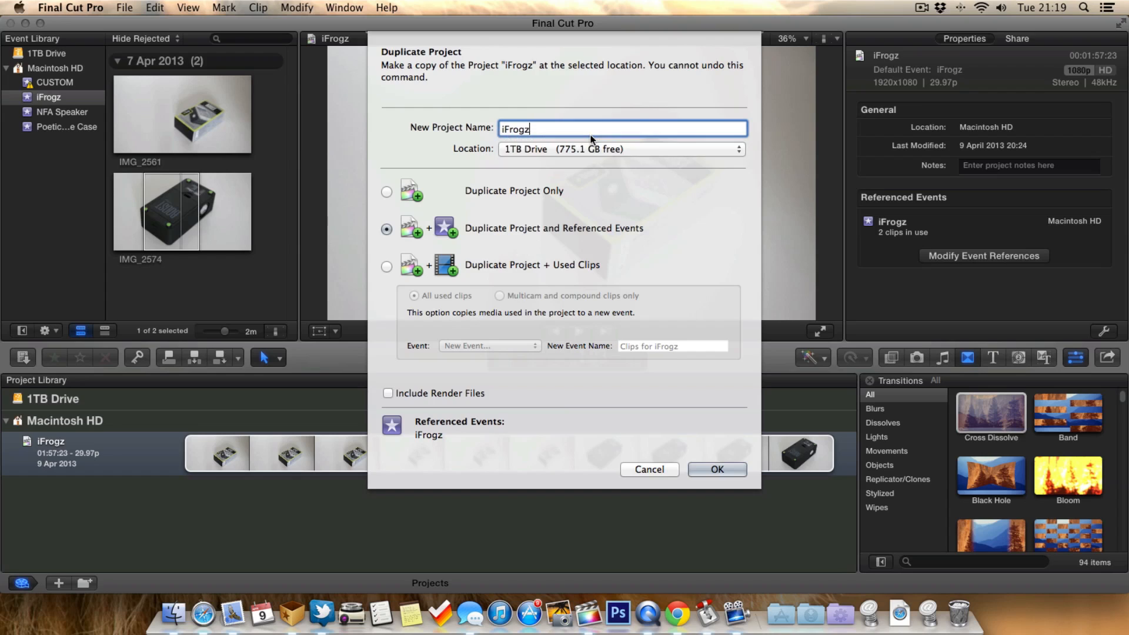
{"action": "left_click", "coordinate": [715, 468]}
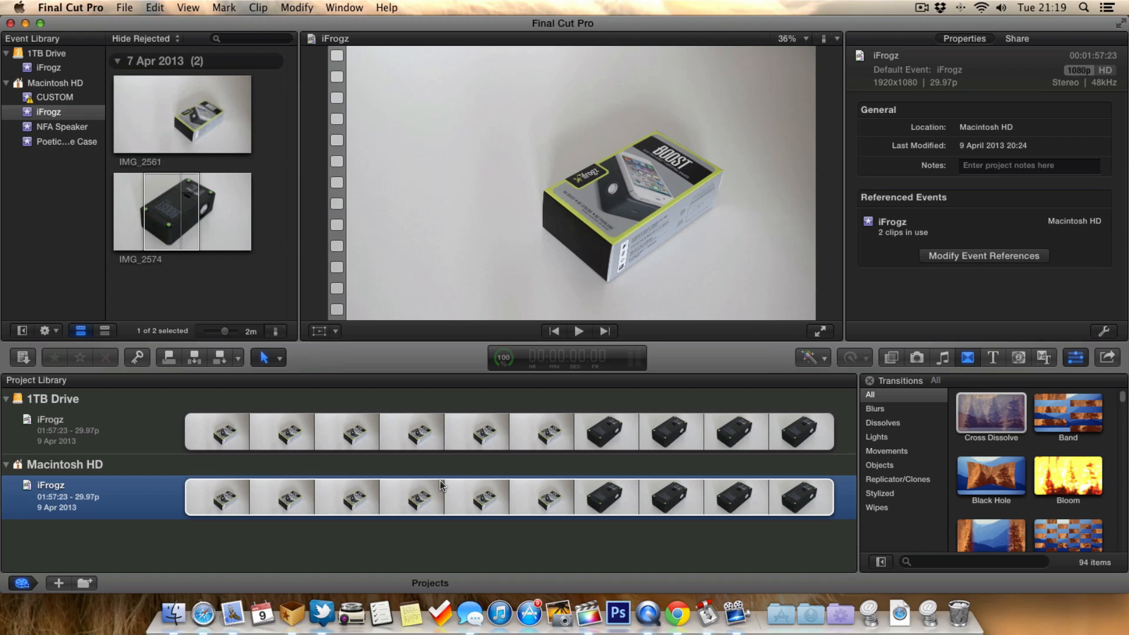
- Compare the properties of the iFrogz projects on the 1TB Drive and Macintosh HD
{"action": "left_click", "coordinate": [121, 450]}
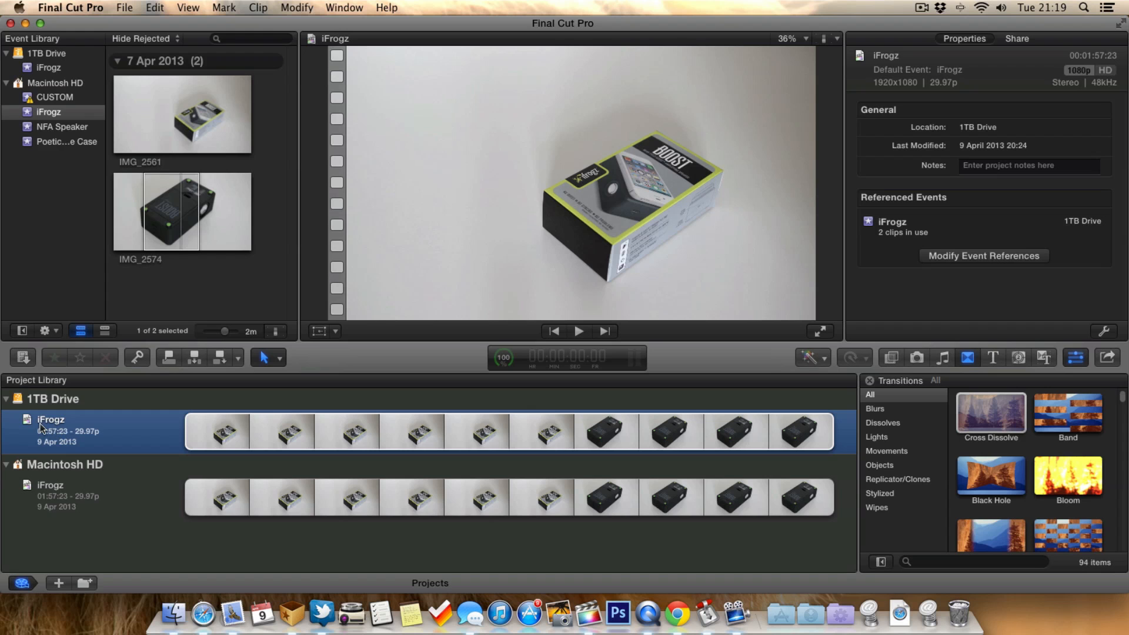
{"action": "left_click", "coordinate": [105, 490]}
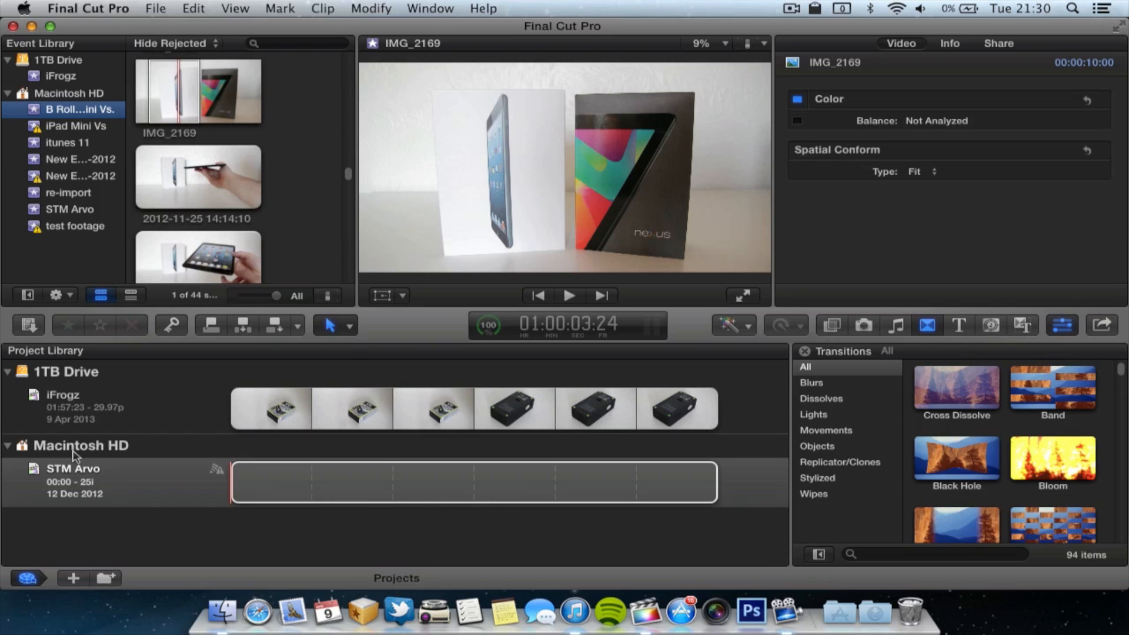
- Open the iFrogz project stored on the 1TB Drive and review its timeline
{"action": "left_click", "coordinate": [94, 420]}
{"action": "double_click", "coordinate": [94, 419]}
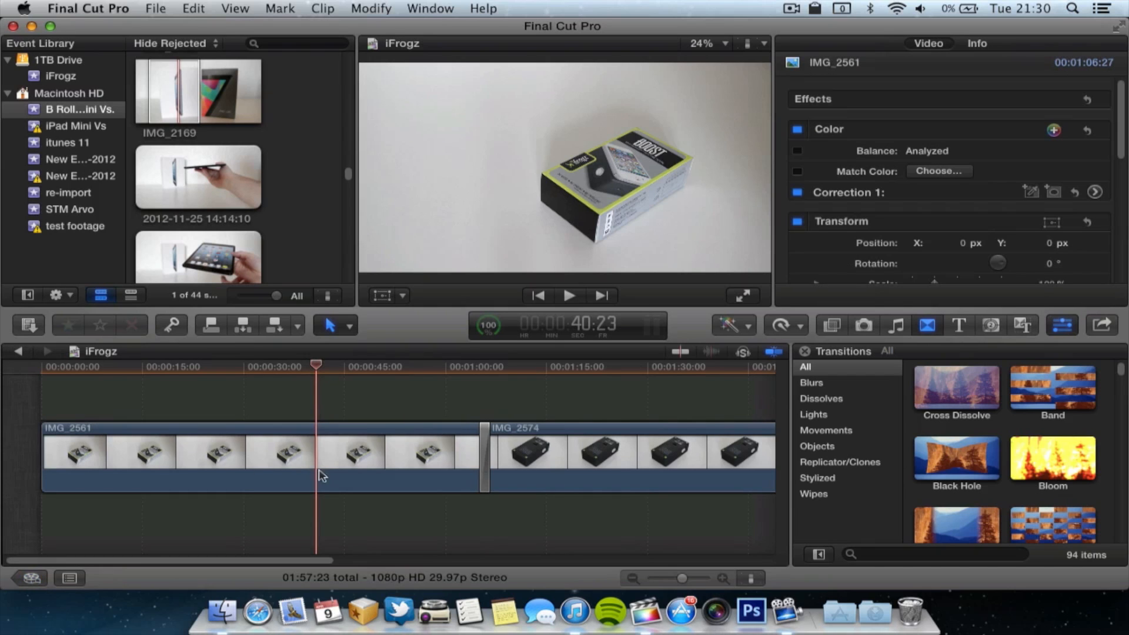
{"action": "scroll", "coordinate": [460, 469], "scroll_direction": "right", "scroll_amount": 3}
{"action": "scroll", "coordinate": [460, 469], "scroll_direction": "right", "scroll_amount": 3}
{"action": "scroll", "coordinate": [460, 469], "scroll_direction": "left", "scroll_amount": 3}
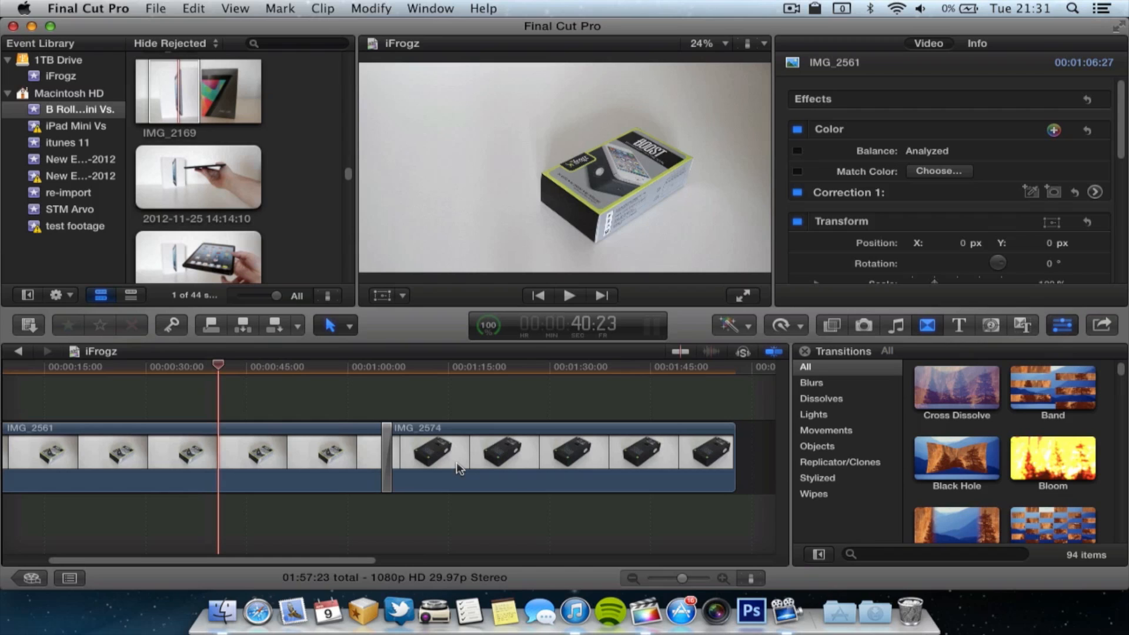
{"action": "scroll", "coordinate": [460, 468], "scroll_direction": "left", "scroll_amount": 3}
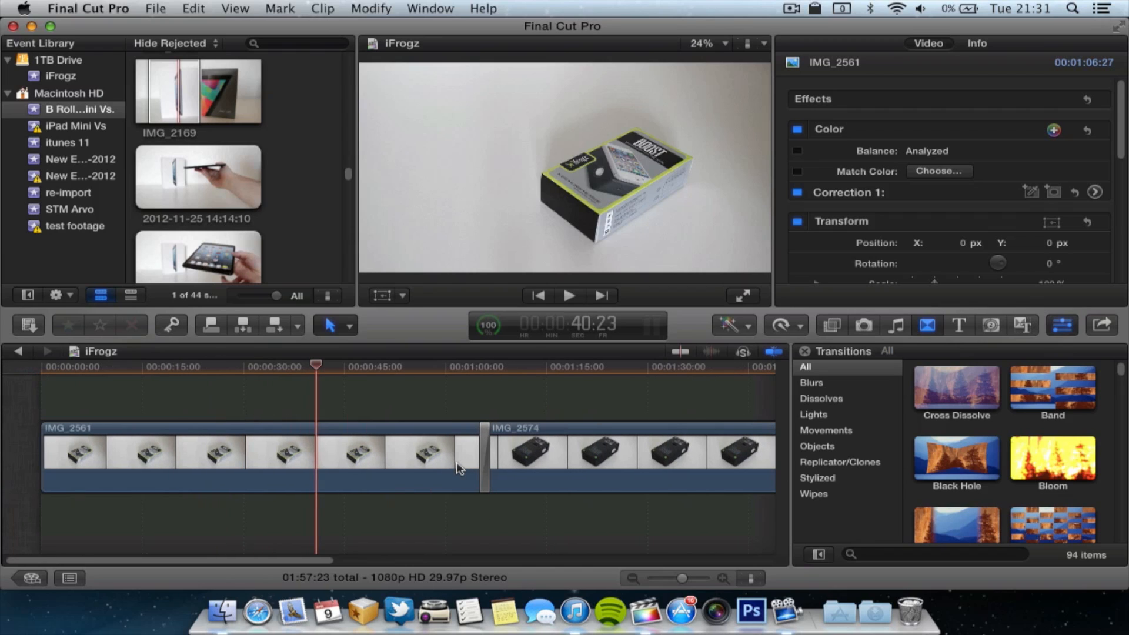
- Examine the clips in the iFrogz event stored on the 1TB Drive
{"action": "left_click", "coordinate": [59, 81]}
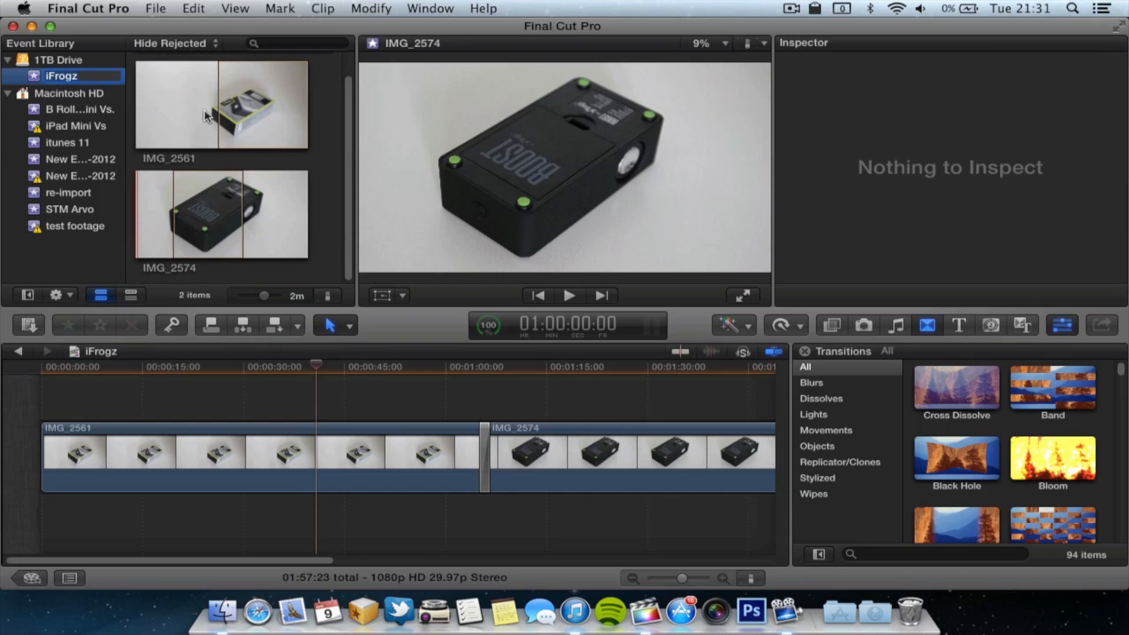
{"action": "scroll", "coordinate": [203, 103], "scroll_direction": "up", "scroll_amount": 1}
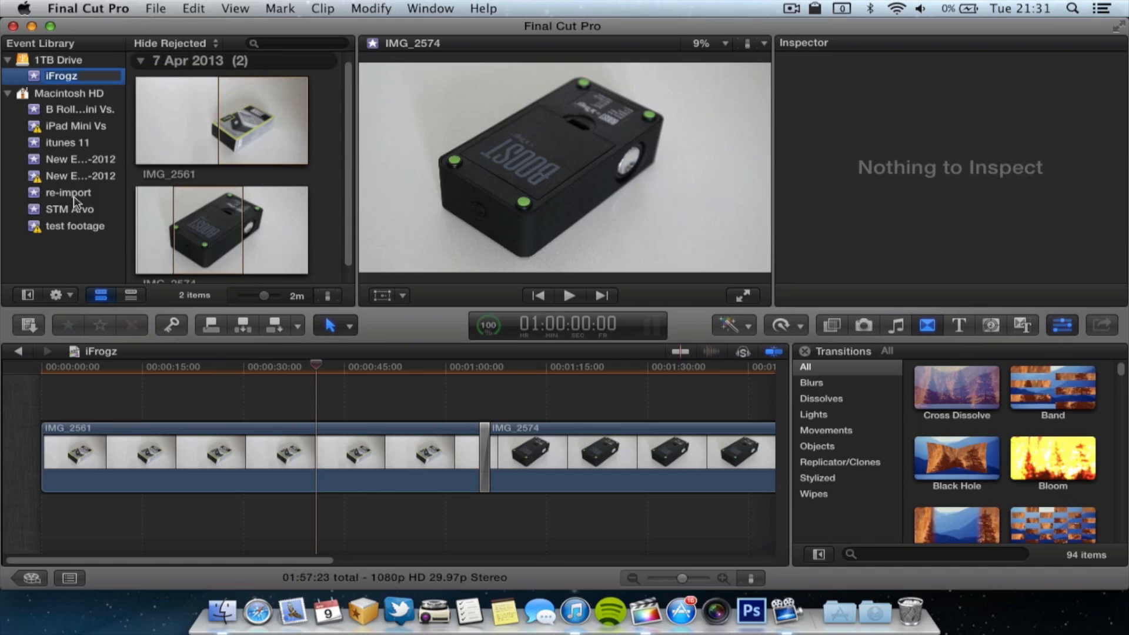
{"action": "scroll", "coordinate": [318, 425], "scroll_direction": "right", "scroll_amount": 2}
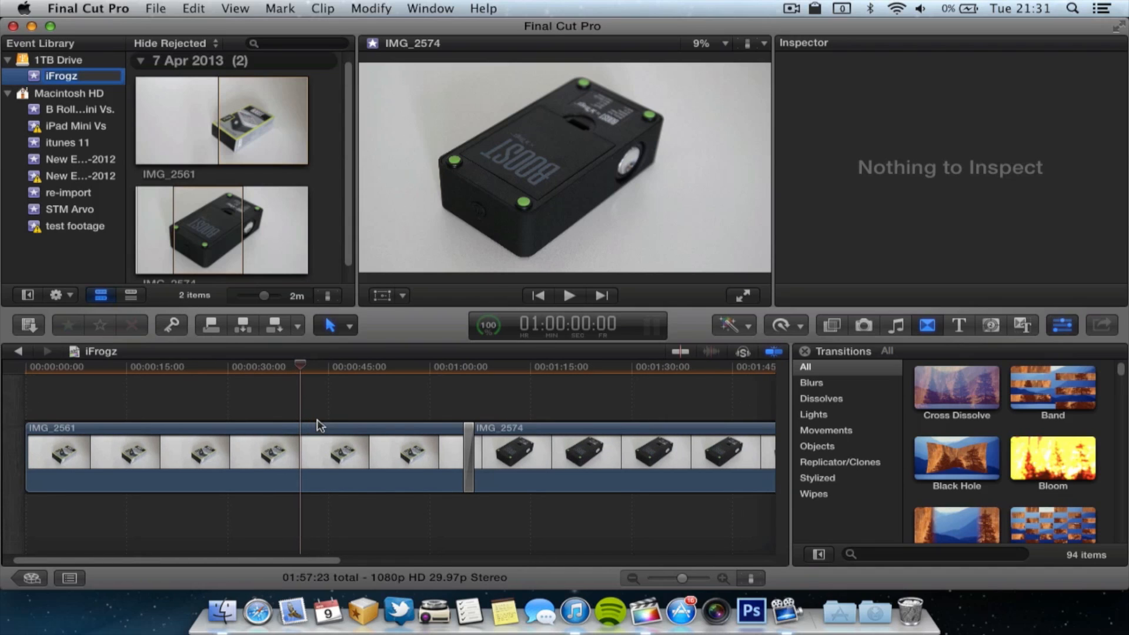
- Duplicate the 1TB Drive's iFrogz project with its referenced events to Macintosh HD
{"action": "left_click", "coordinate": [32, 578]}
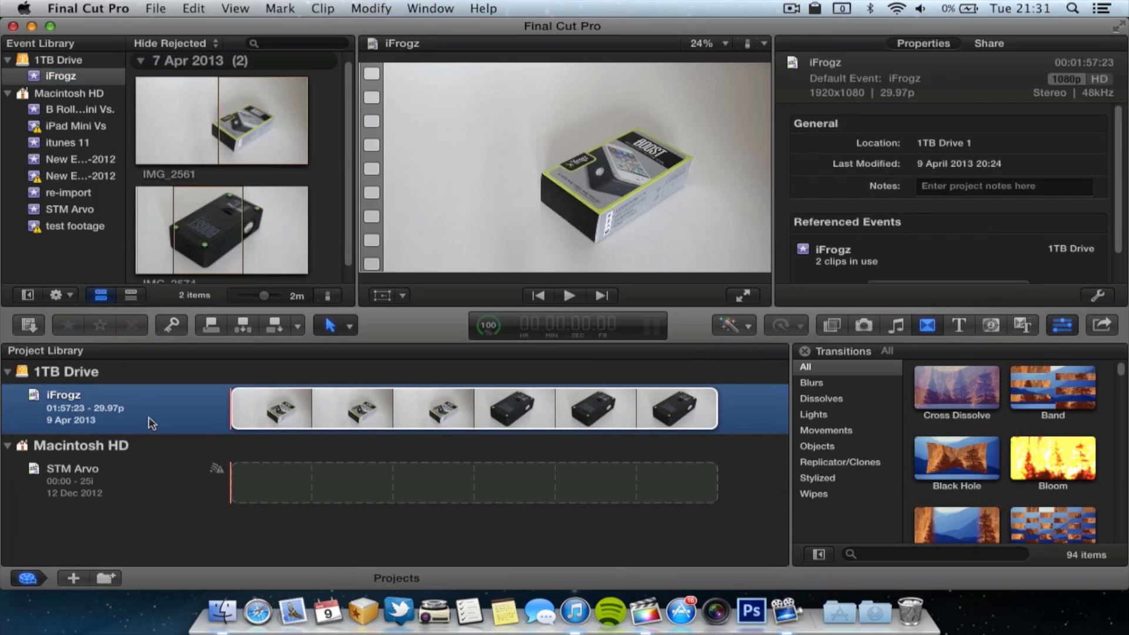
{"action": "right_click", "coordinate": [187, 415]}
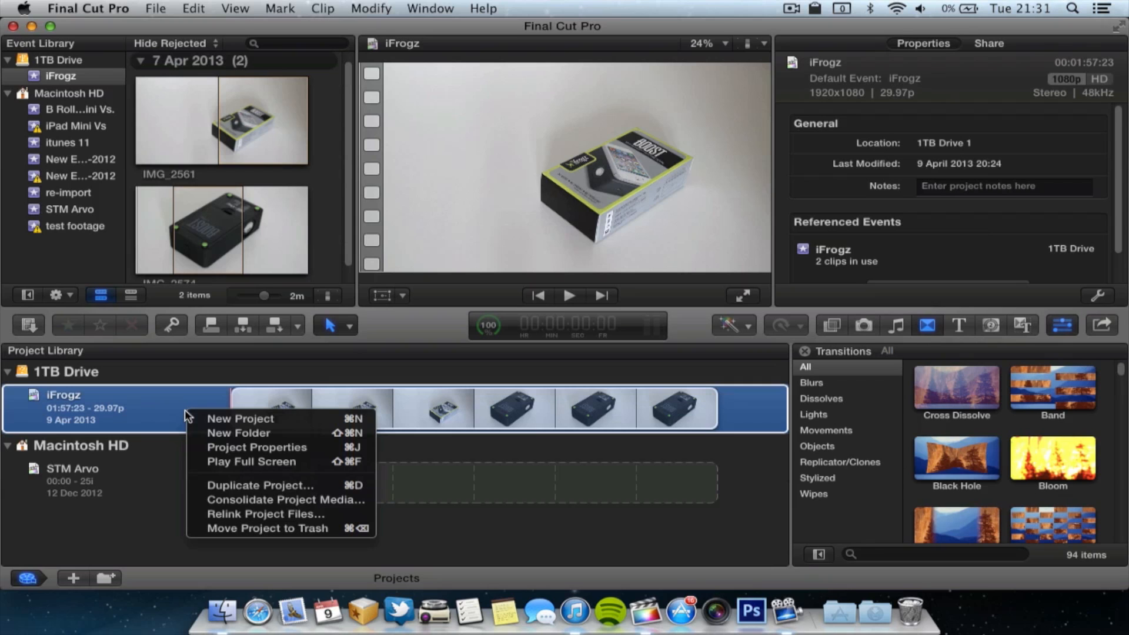
{"action": "left_click", "coordinate": [239, 485]}
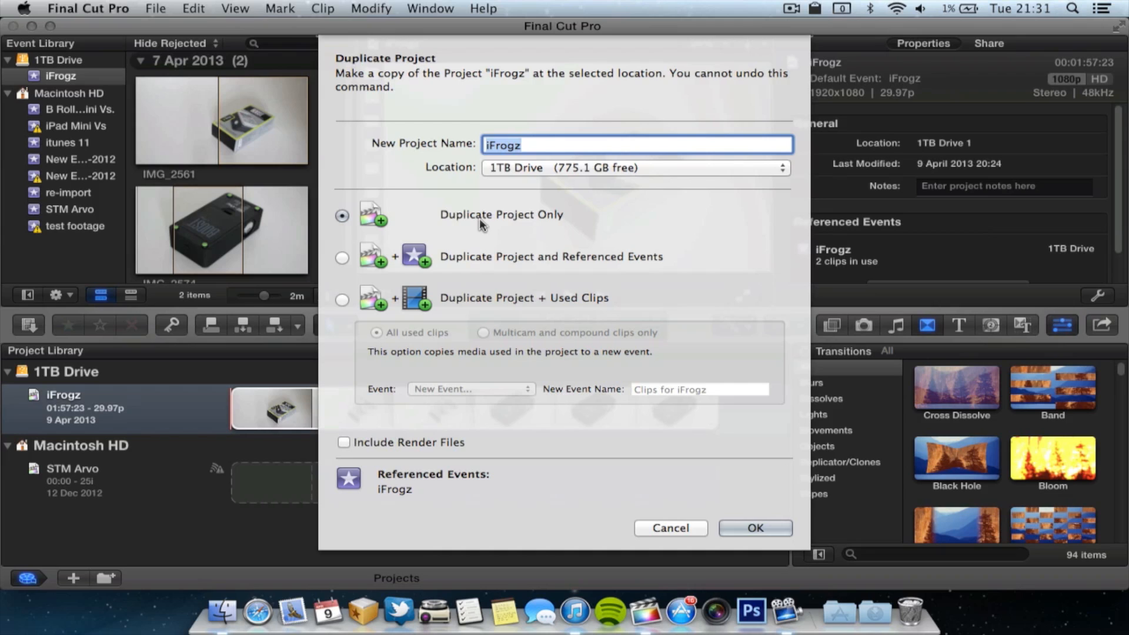
{"action": "left_click", "coordinate": [343, 259]}
{"action": "left_click", "coordinate": [496, 170]}
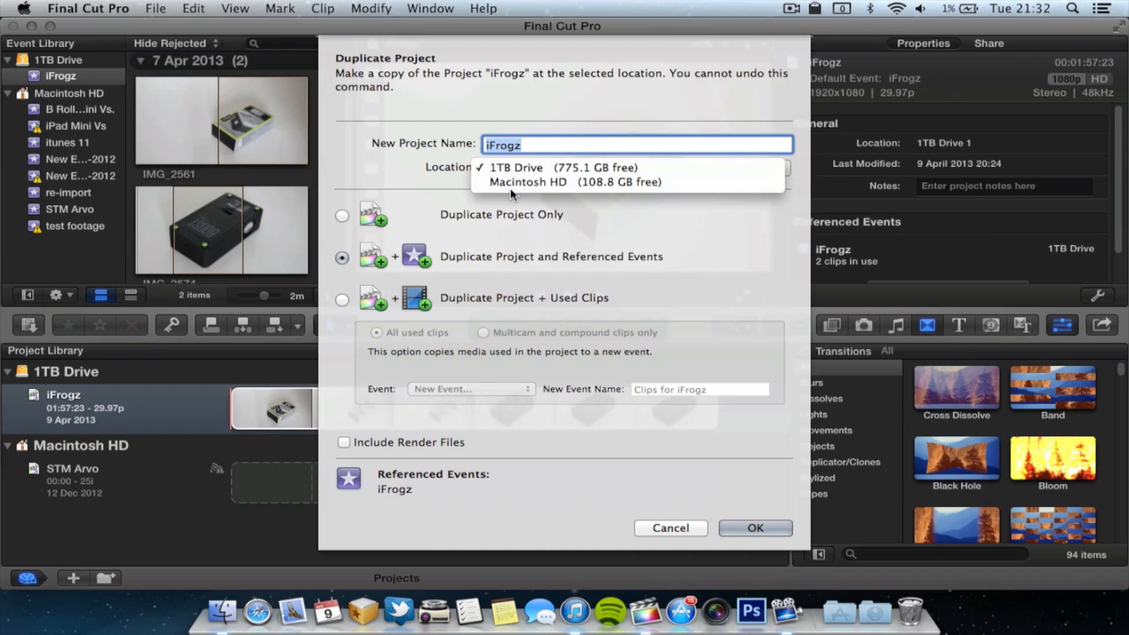
{"action": "left_click", "coordinate": [510, 182]}
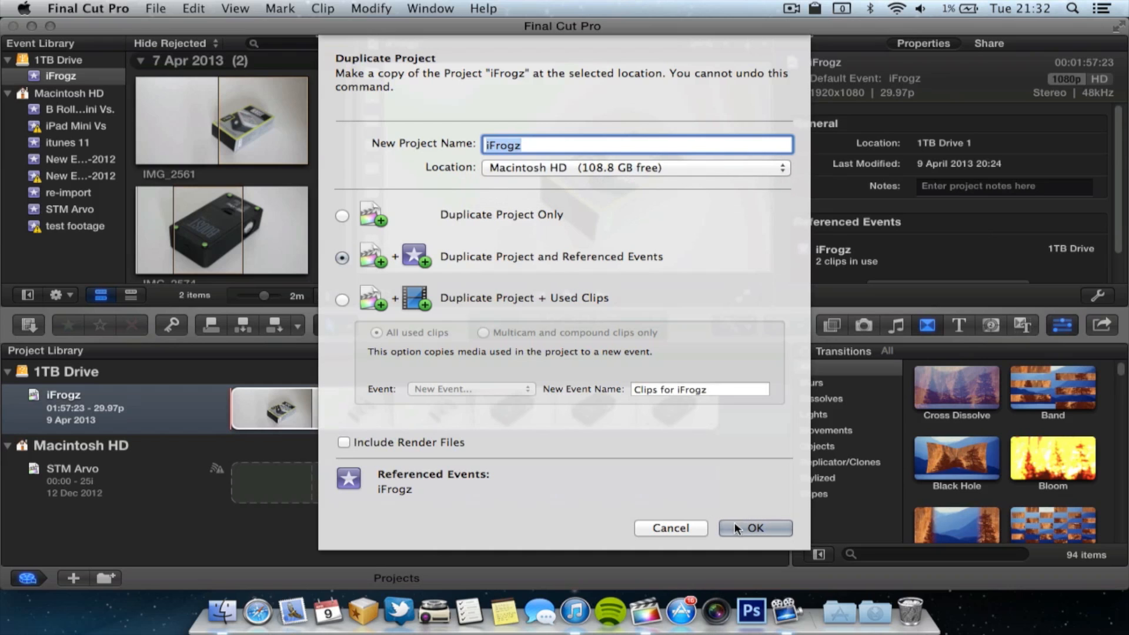
{"action": "left_click", "coordinate": [754, 528]}
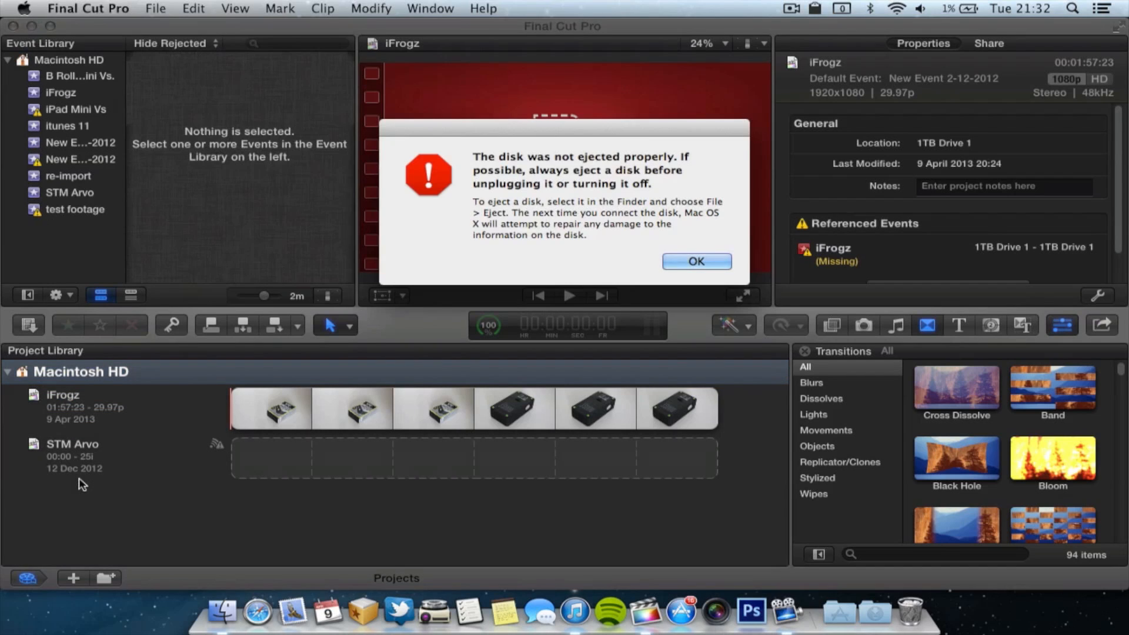
- Dismiss the disk ejection alert and continue working despite the warning about unsaved project and event changes
{"action": "key", "text": "Return"}
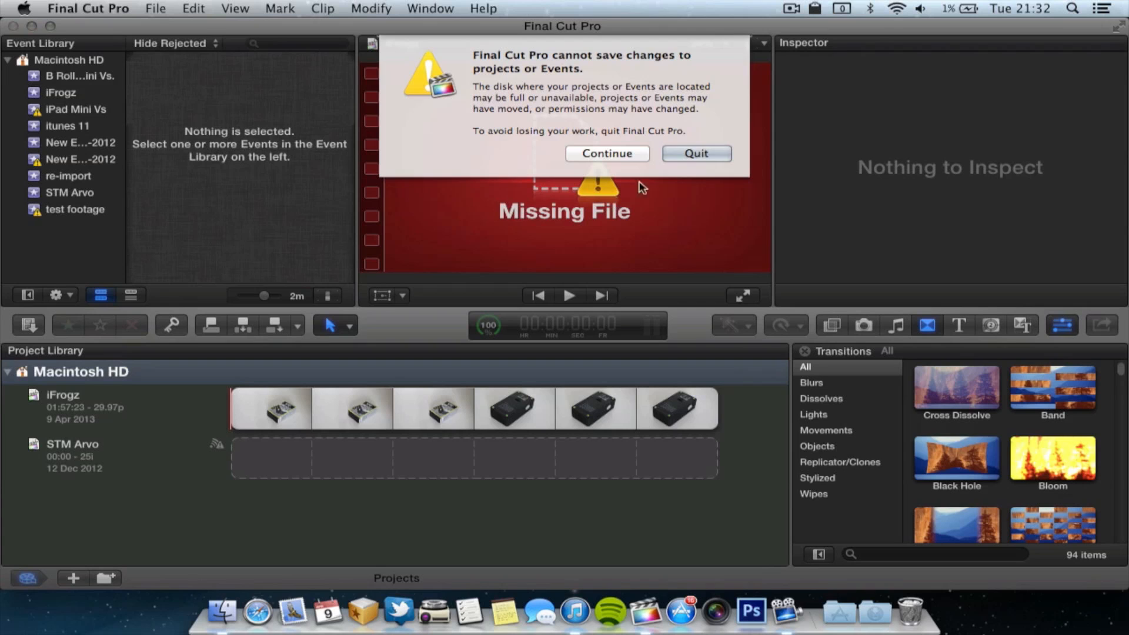
{"action": "left_click", "coordinate": [623, 156]}
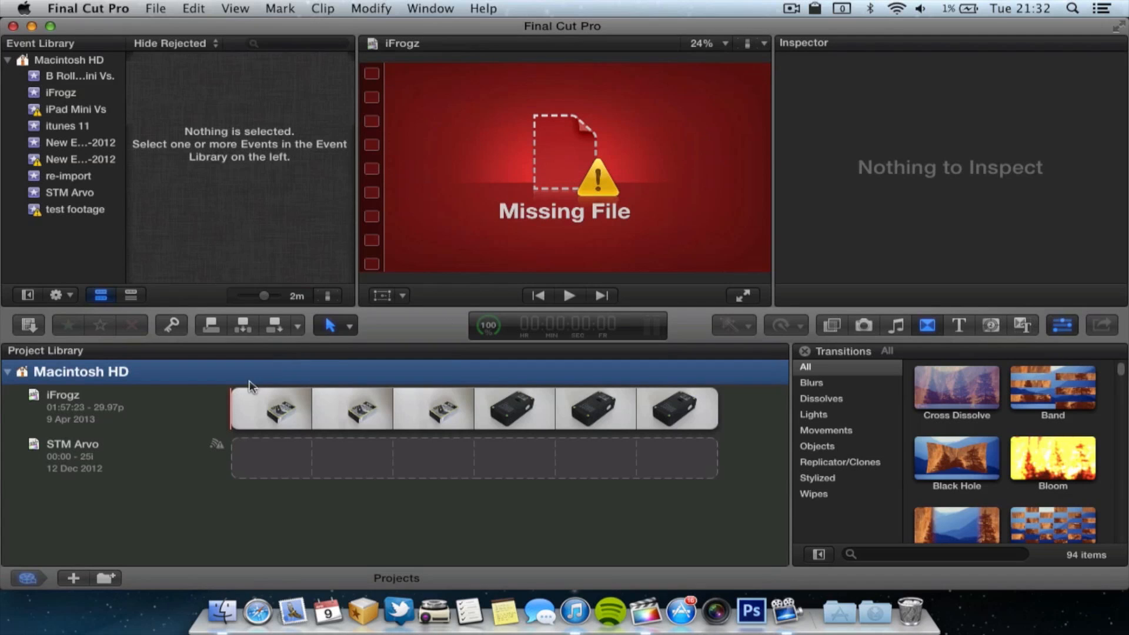
- Open the iFrogz project stored on Macintosh HD and check its timeline and the clips in the matching iFrogz event
{"action": "left_click", "coordinate": [120, 414]}
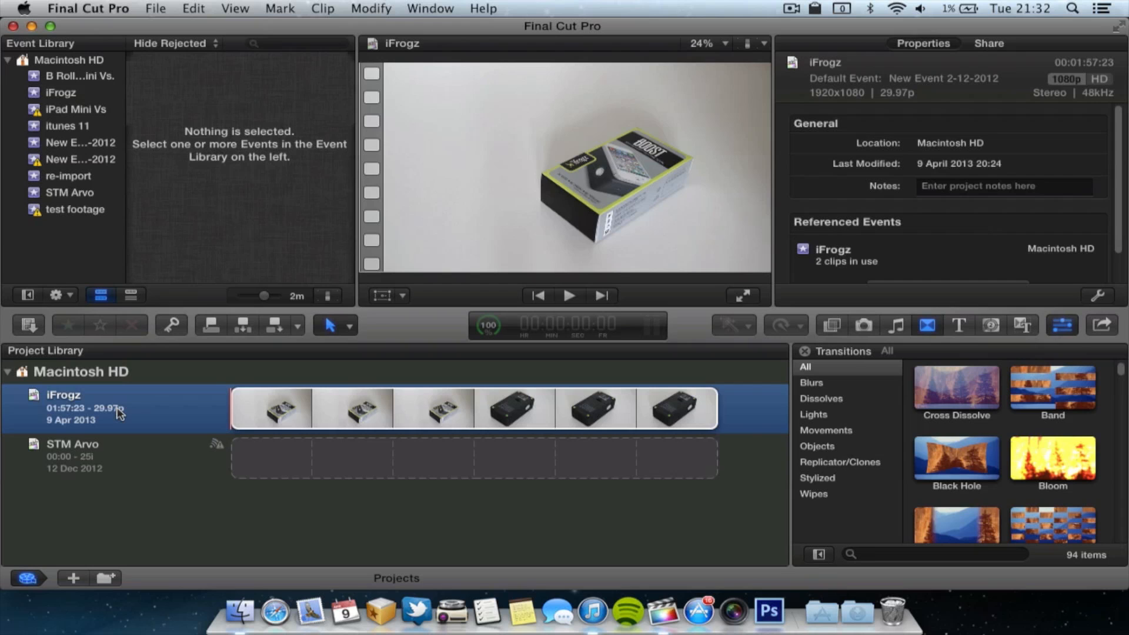
{"action": "double_click", "coordinate": [119, 413]}
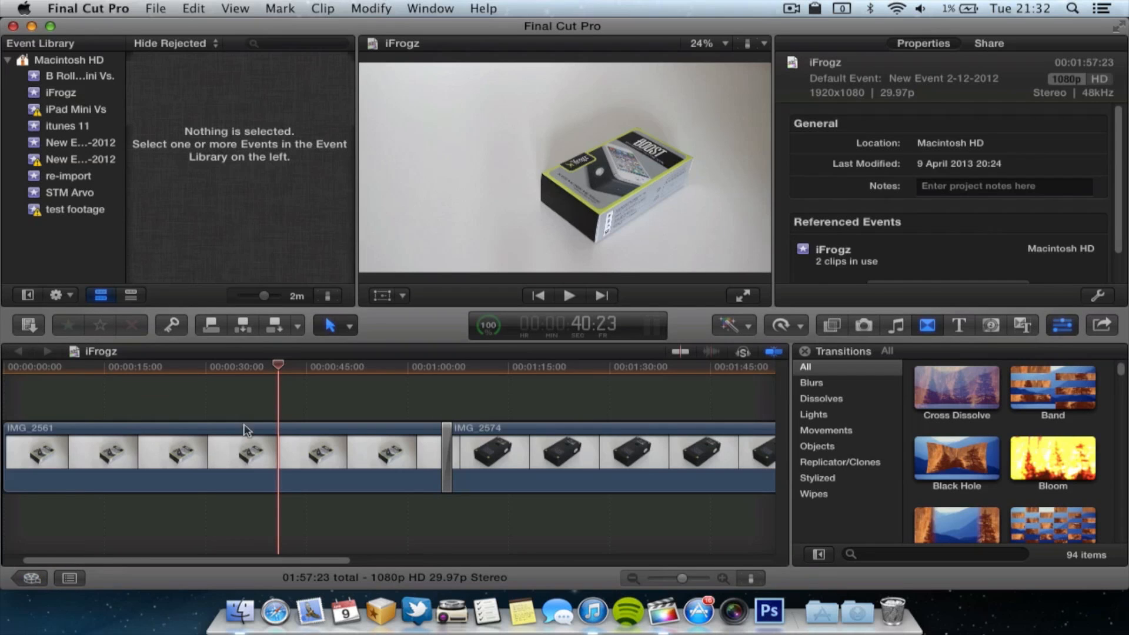
{"action": "scroll", "coordinate": [248, 420], "scroll_direction": "right", "scroll_amount": 6}
{"action": "scroll", "coordinate": [248, 420], "scroll_direction": "left", "scroll_amount": 7}
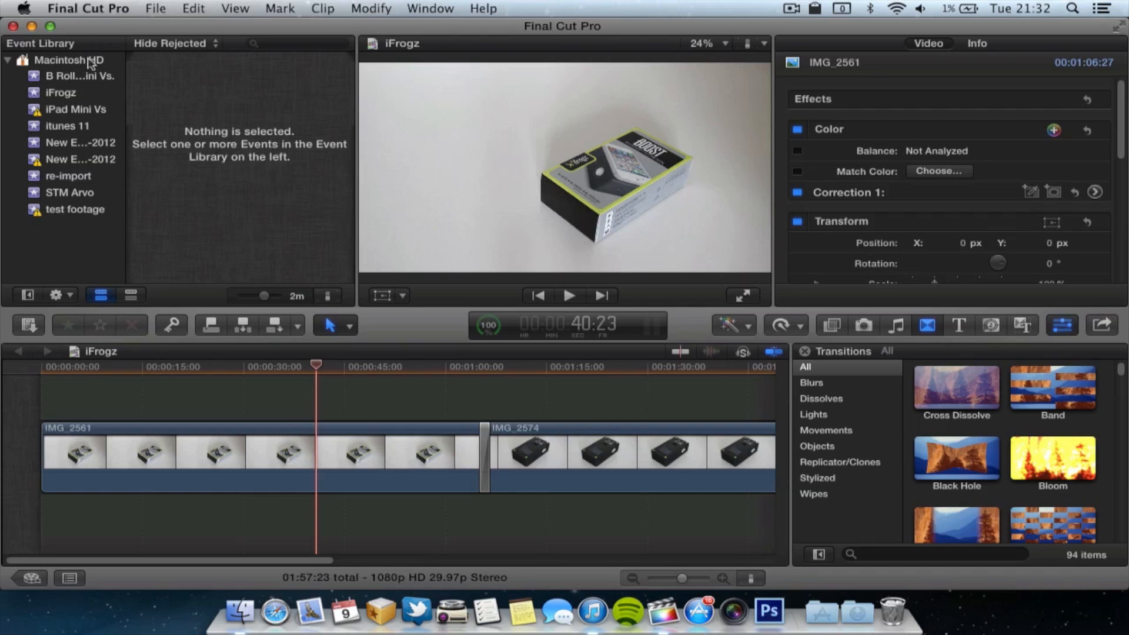
{"action": "left_click", "coordinate": [71, 94]}
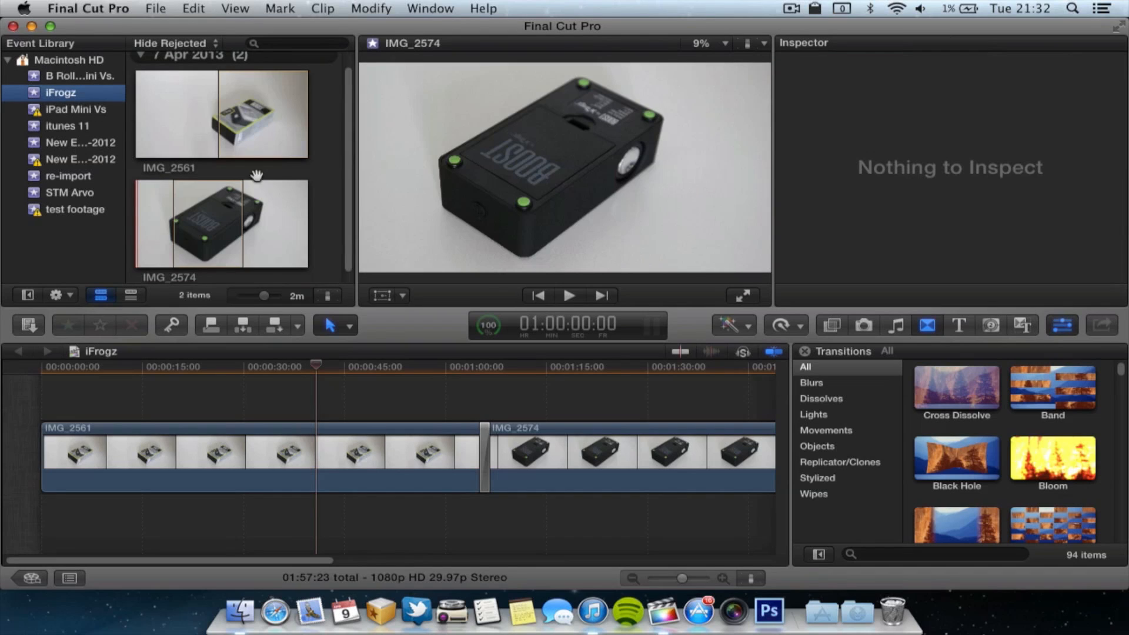
{"action": "scroll", "coordinate": [274, 182], "scroll_direction": "down", "scroll_amount": 1}
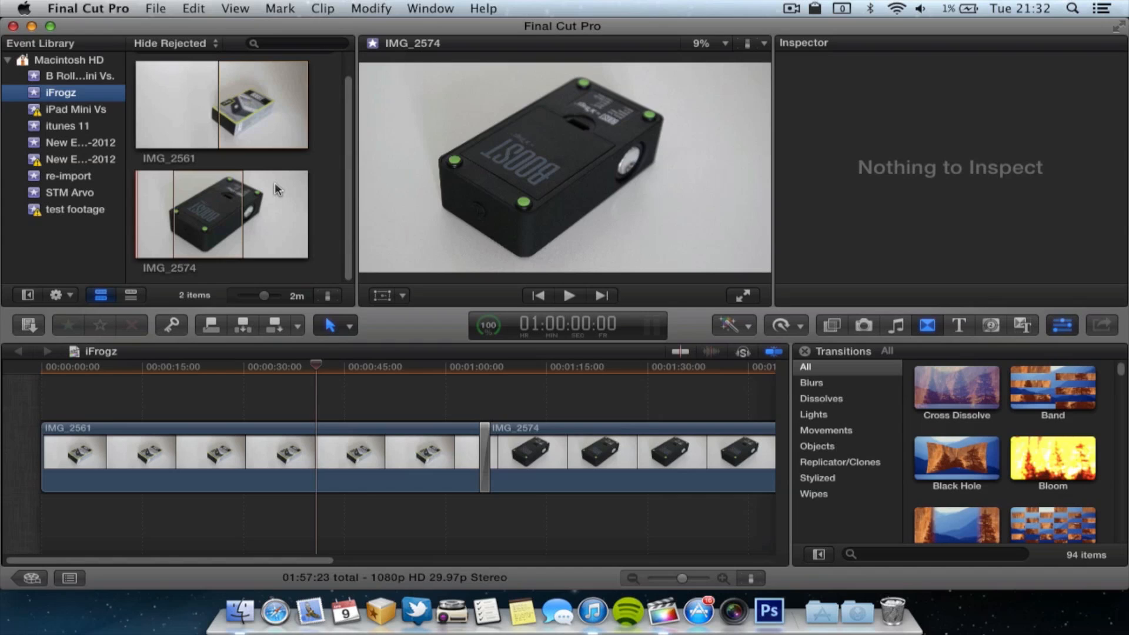